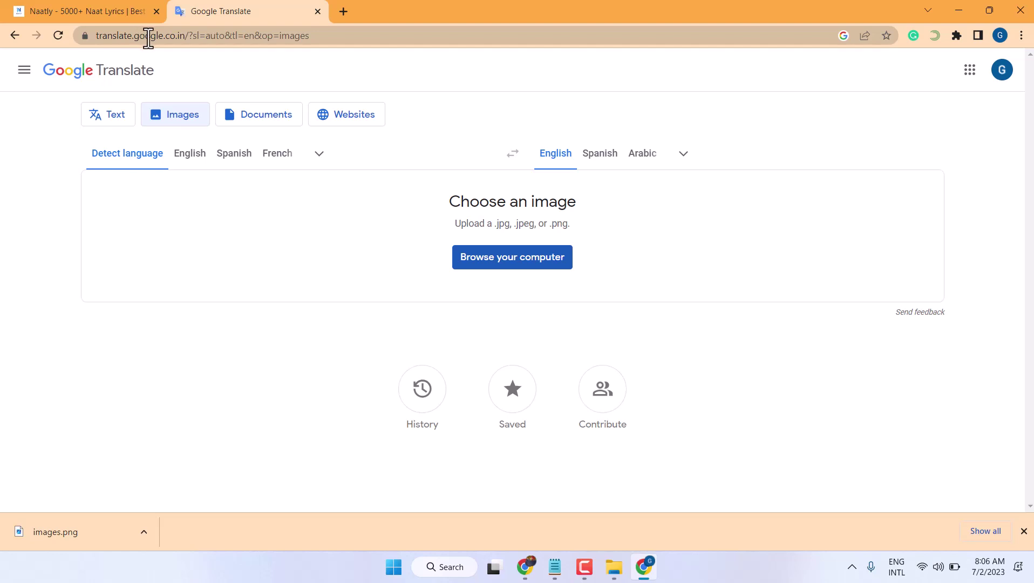
- Switch Google Translate to the Images tab to show the 'Choose an image' upload area
{"action": "left_click", "coordinate": [180, 130]}
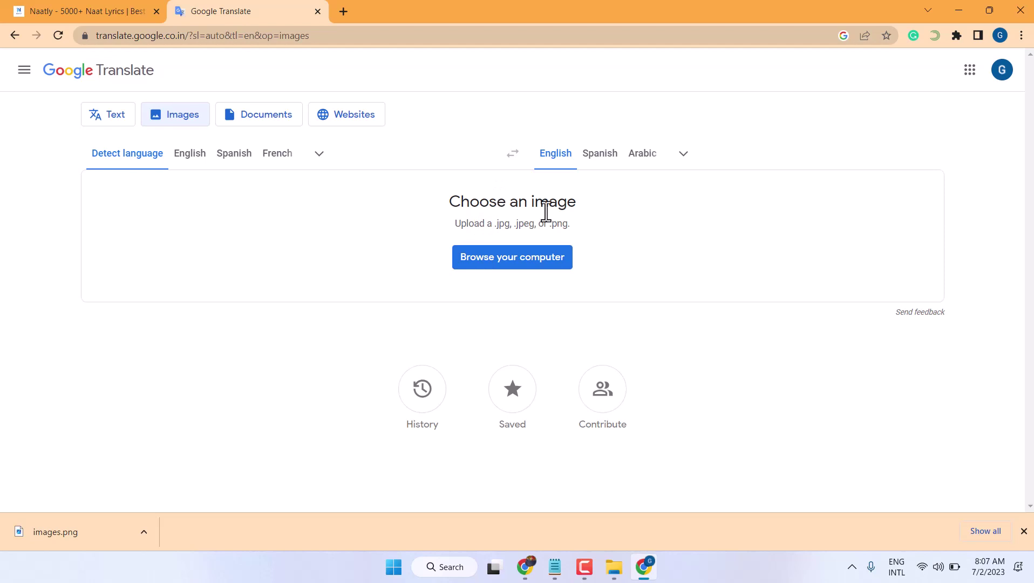
- Upload the 'images' picture from the Desktop for translation
{"action": "left_click", "coordinate": [514, 262]}
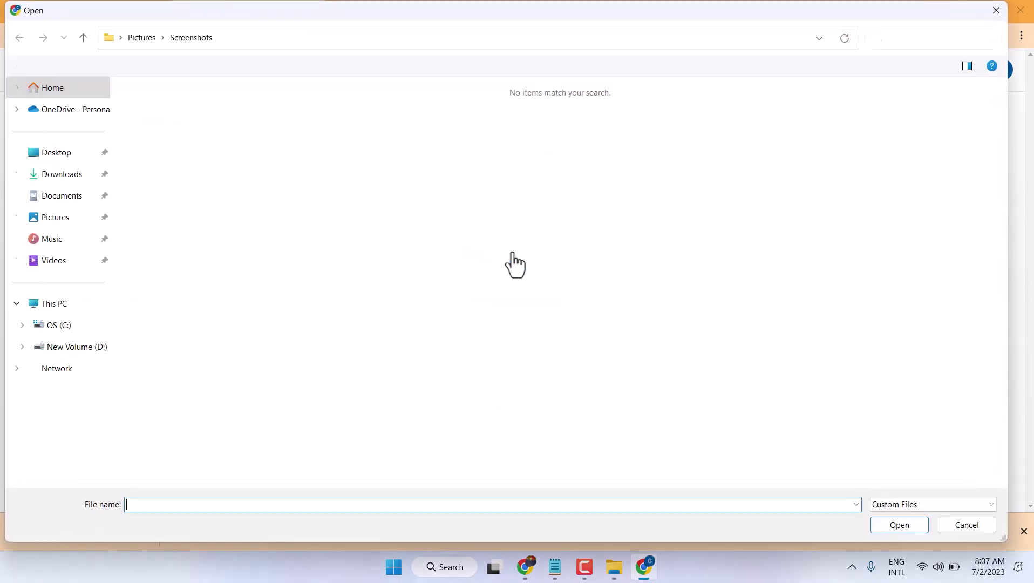
{"action": "left_click", "coordinate": [72, 154]}
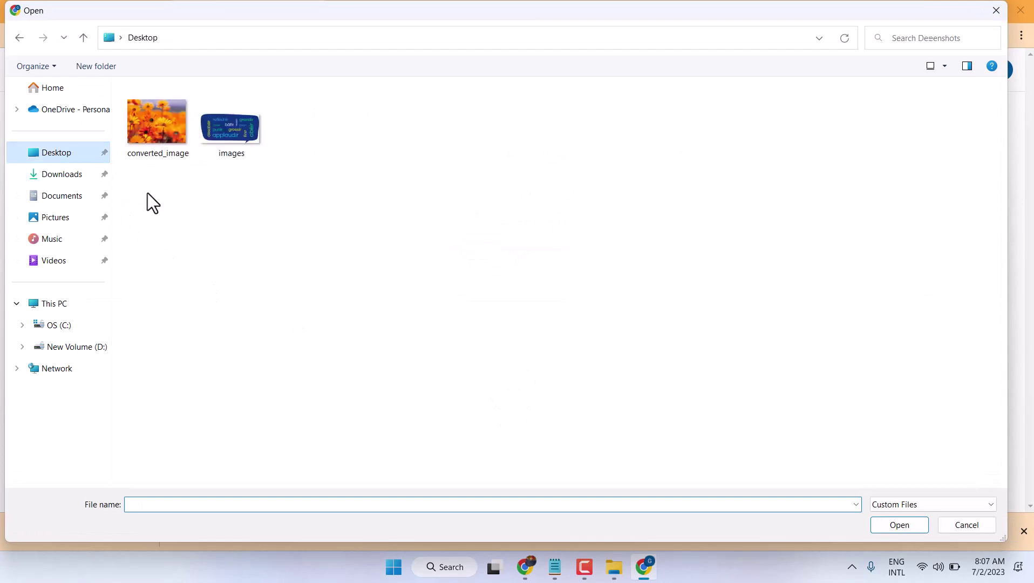
{"action": "double_click", "coordinate": [231, 158]}
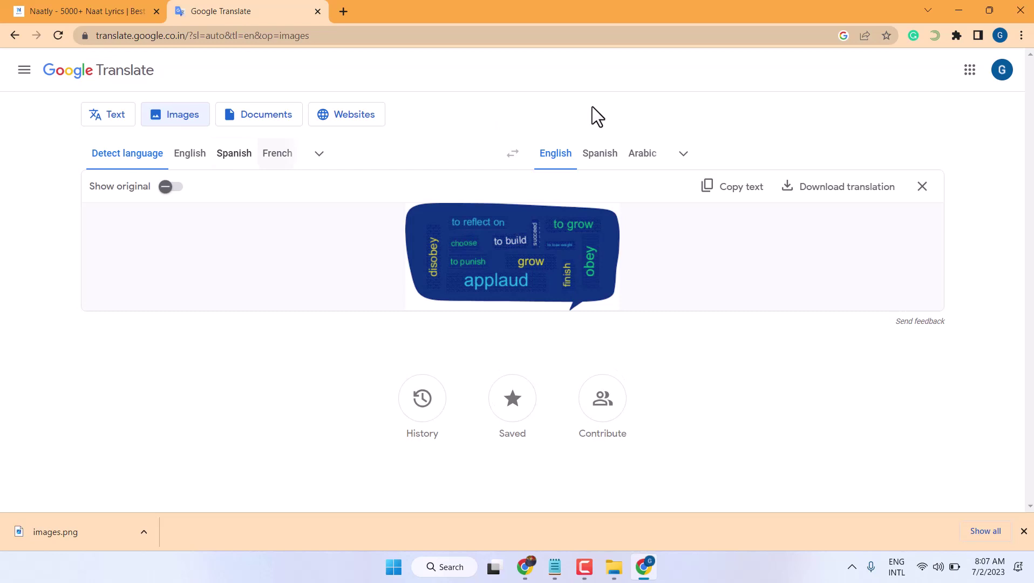
- Keep English as the target language and open the downloaded images.png in a viewer
{"action": "left_click", "coordinate": [683, 154]}
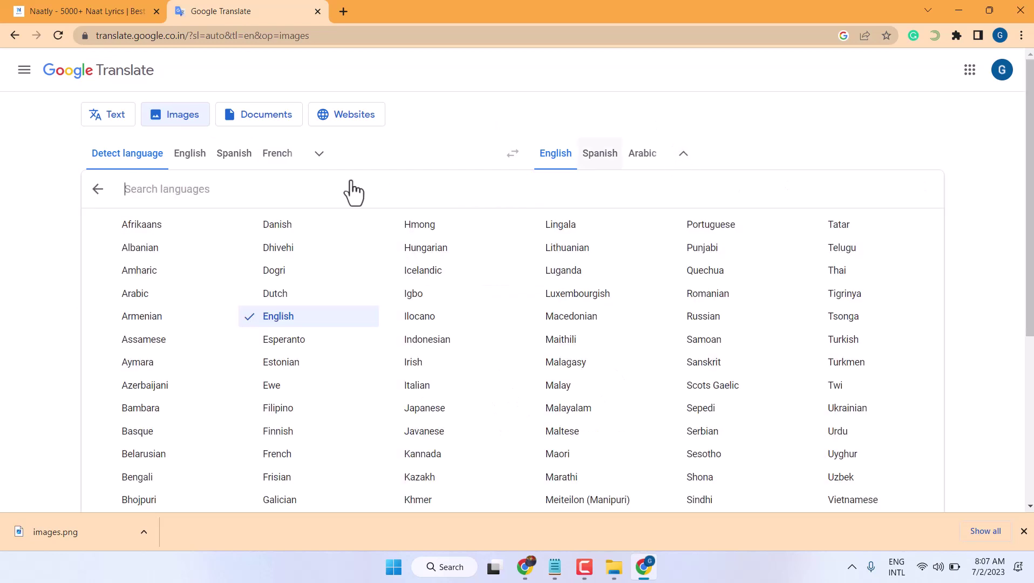
{"action": "left_click", "coordinate": [272, 325]}
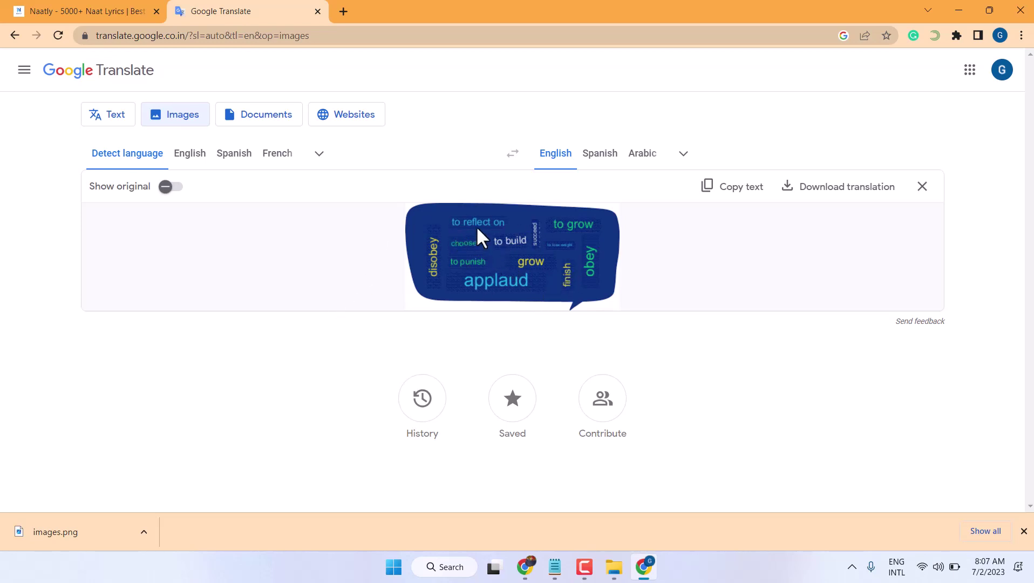
{"action": "left_click", "coordinate": [51, 532]}
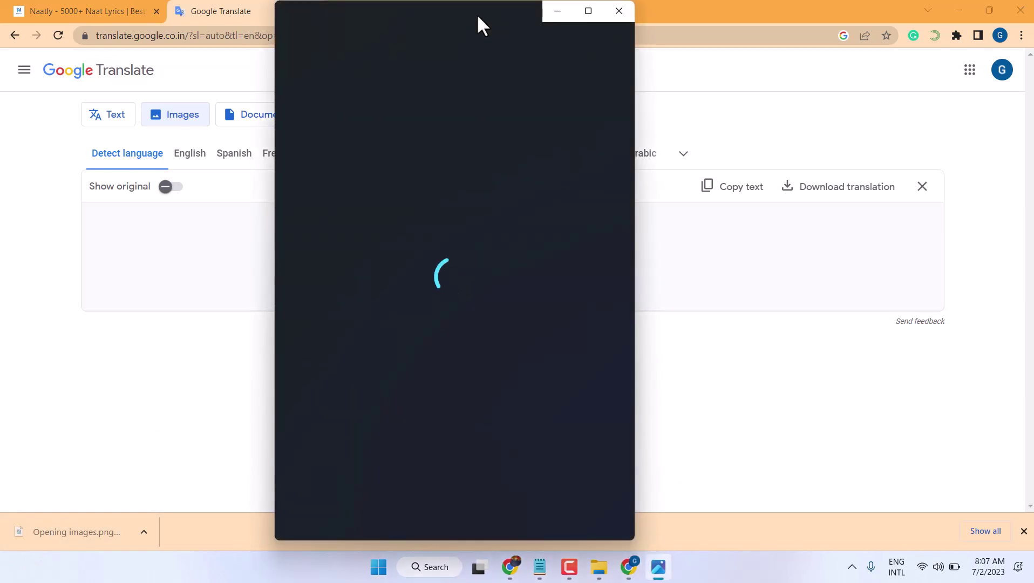
{"action": "mouse_move", "coordinate": [461, 17]}
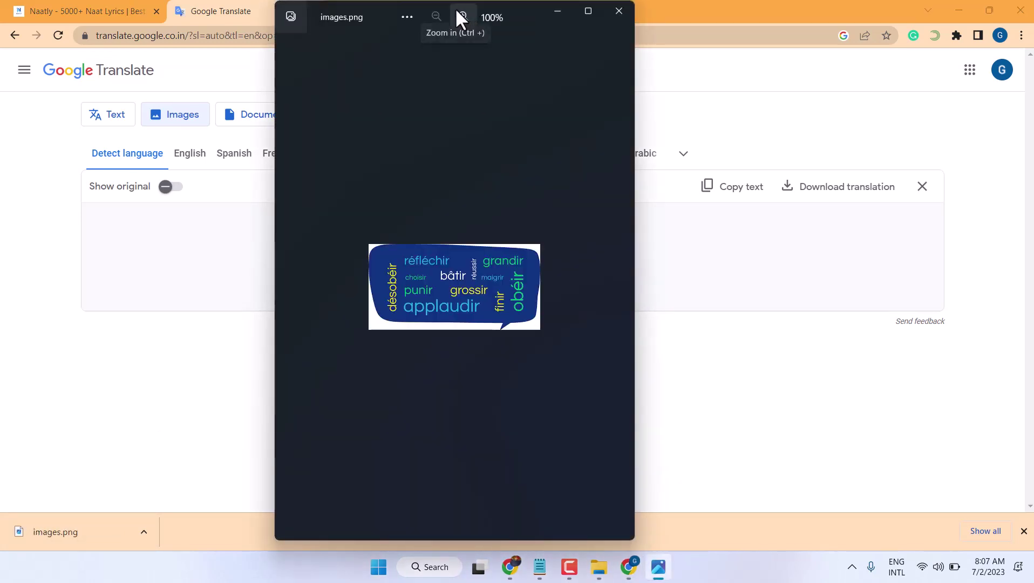
- Move the Photos viewer beside the English translation, then minimize it
{"action": "mouse_move", "coordinate": [531, 16]}
{"action": "left_mouse_down"}
{"action": "mouse_move", "coordinate": [291, 47]}
{"action": "mouse_move", "coordinate": [312, 30]}
{"action": "left_mouse_up"}
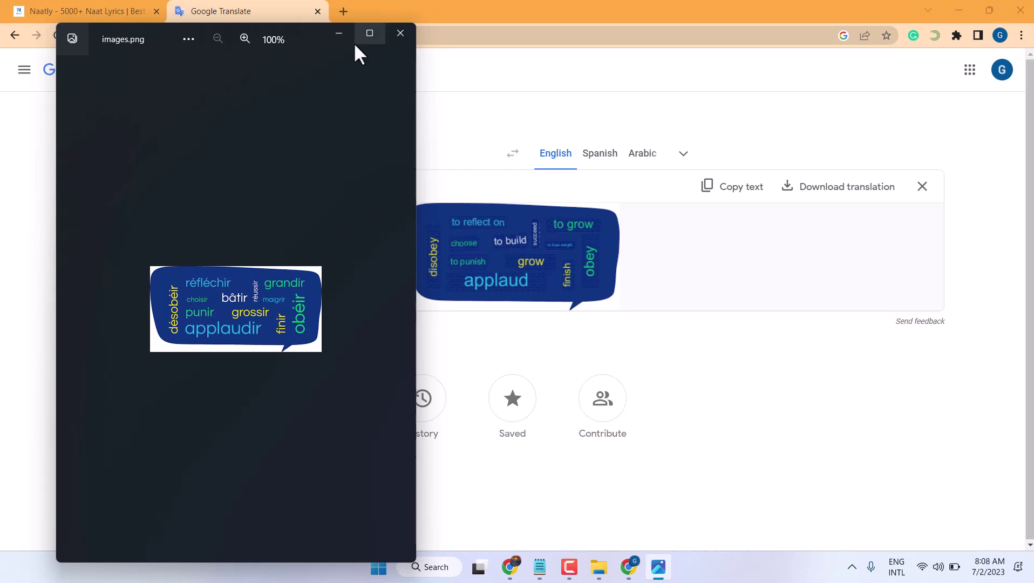
{"action": "left_click", "coordinate": [339, 35]}
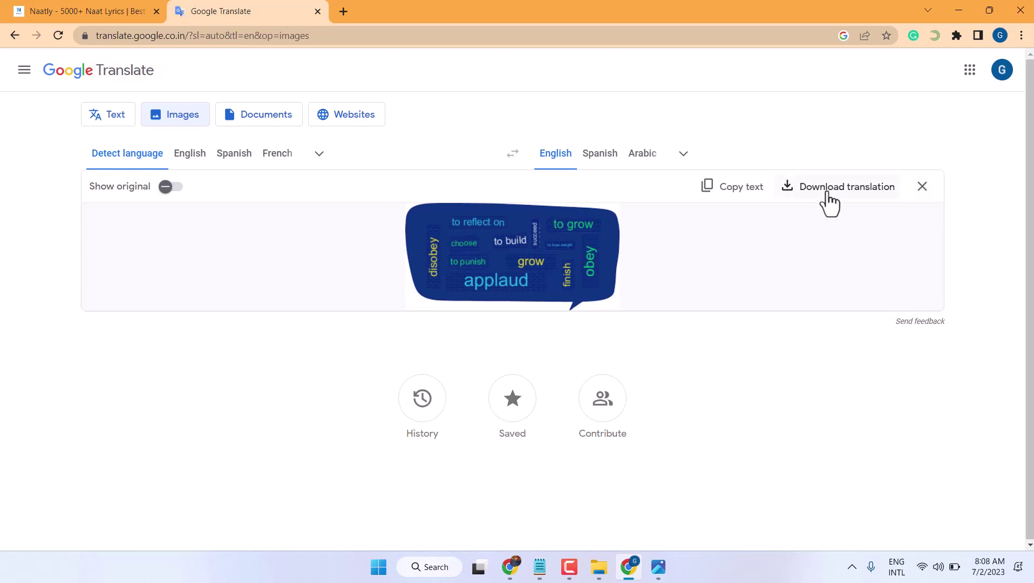
- Download the English translated image, compare it beside the French original, then close both viewers
{"action": "left_click", "coordinate": [830, 203]}
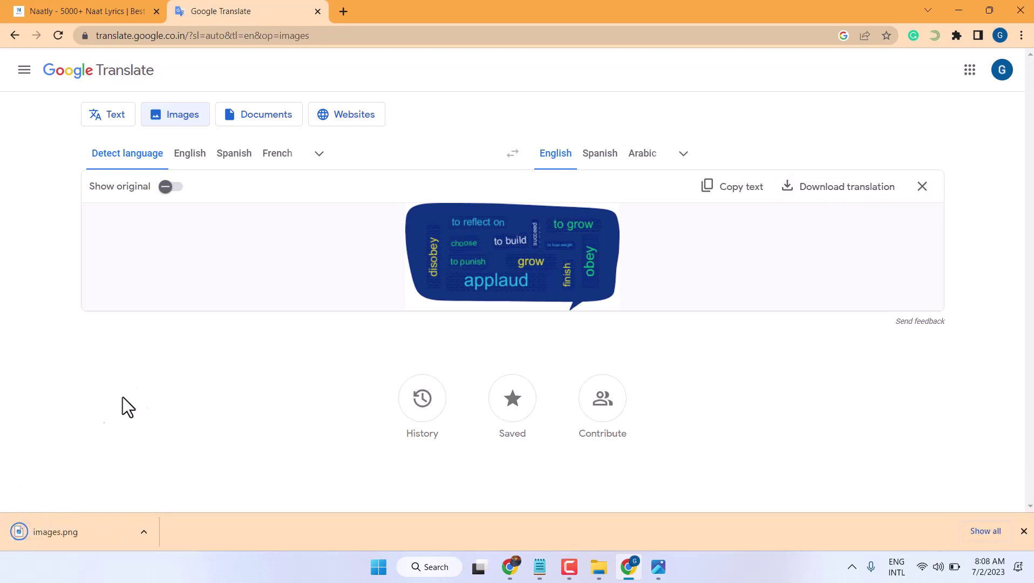
{"action": "left_click", "coordinate": [52, 532]}
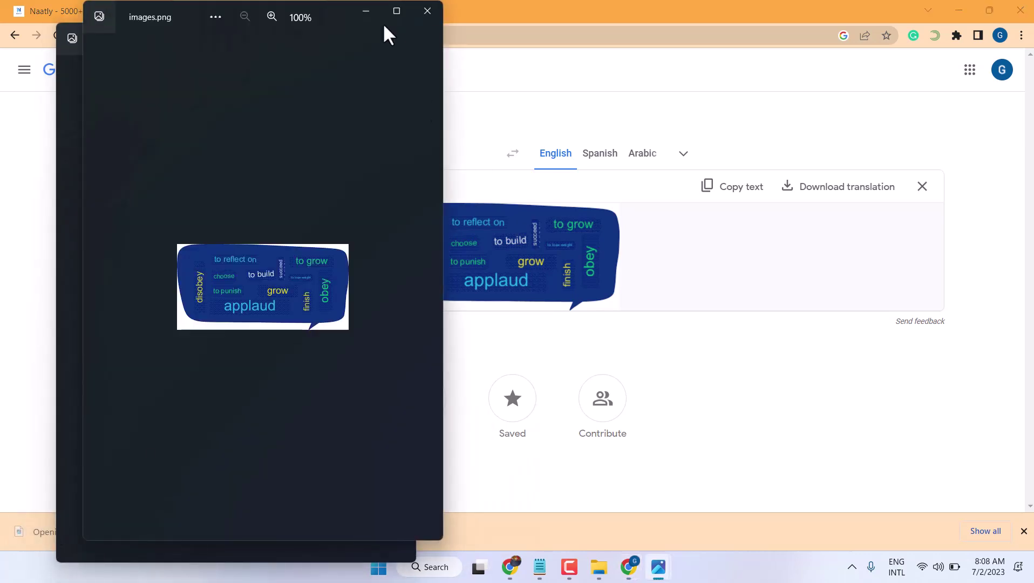
{"action": "mouse_move", "coordinate": [362, 12]}
{"action": "left_mouse_down"}
{"action": "mouse_move", "coordinate": [599, 25]}
{"action": "mouse_move", "coordinate": [607, 37]}
{"action": "left_mouse_up"}
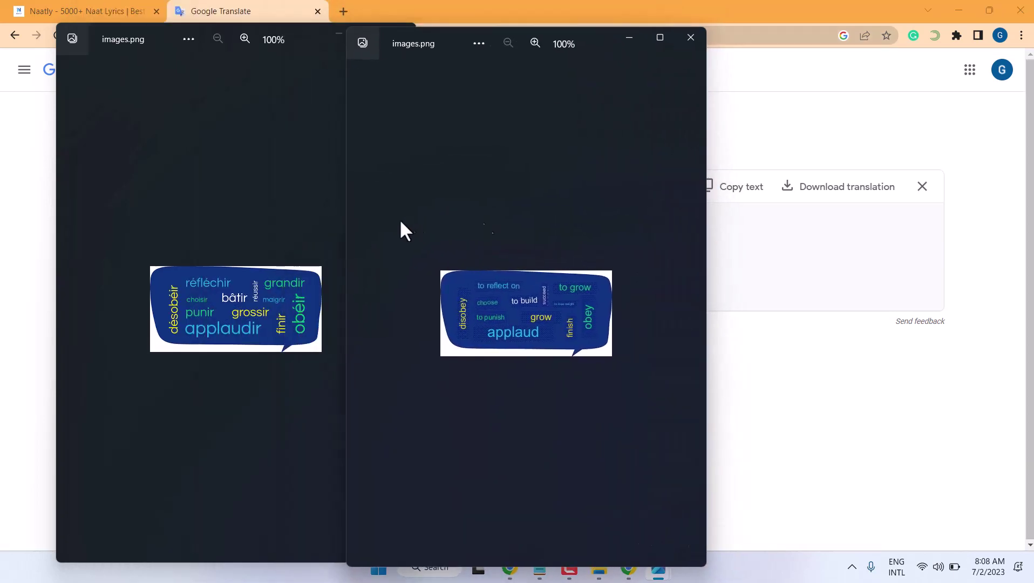
{"action": "left_click", "coordinate": [686, 37]}
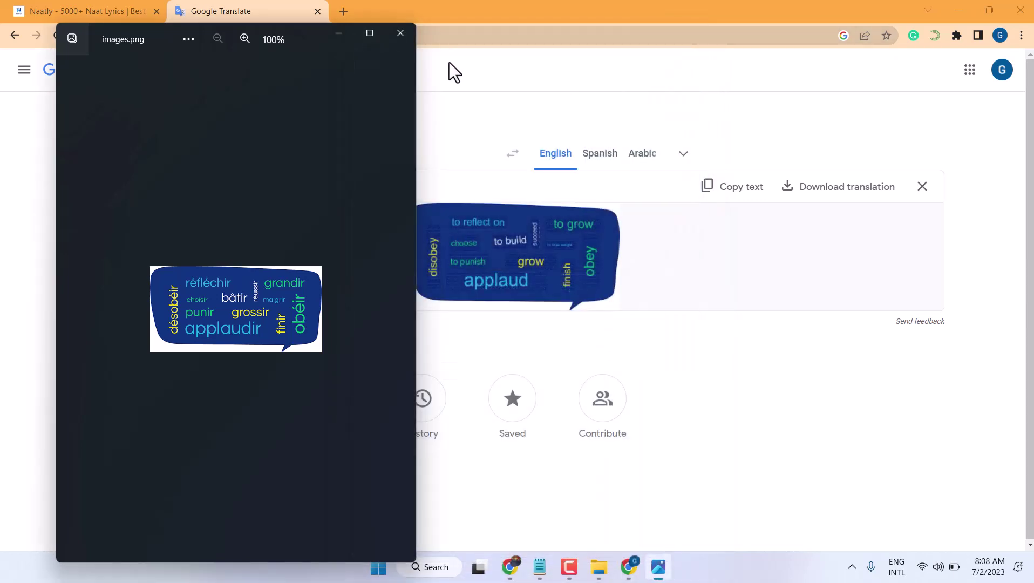
{"action": "left_click", "coordinate": [400, 33]}
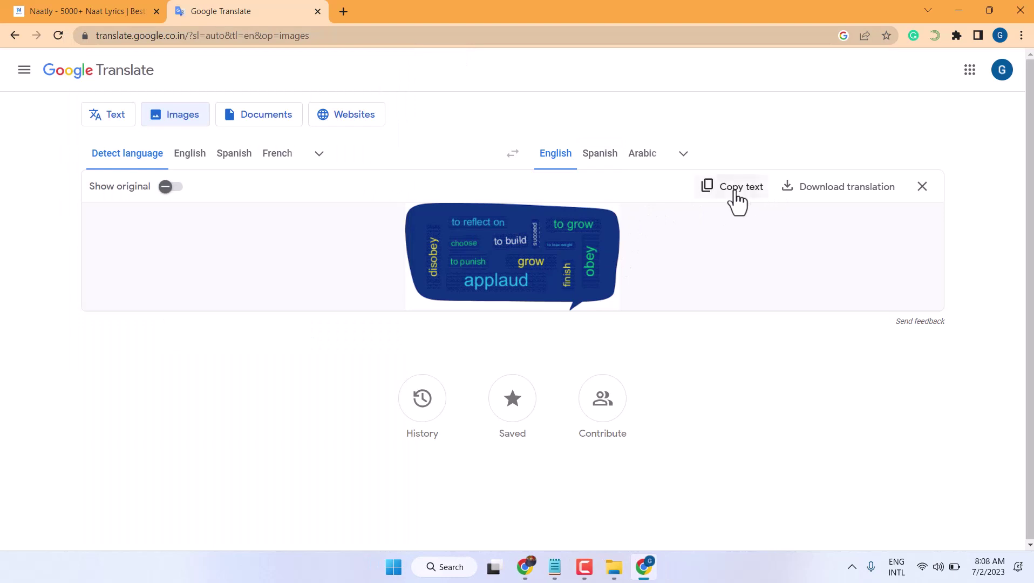
- Copy the translated text and bring up Notepad maximized
{"action": "left_click", "coordinate": [734, 191]}
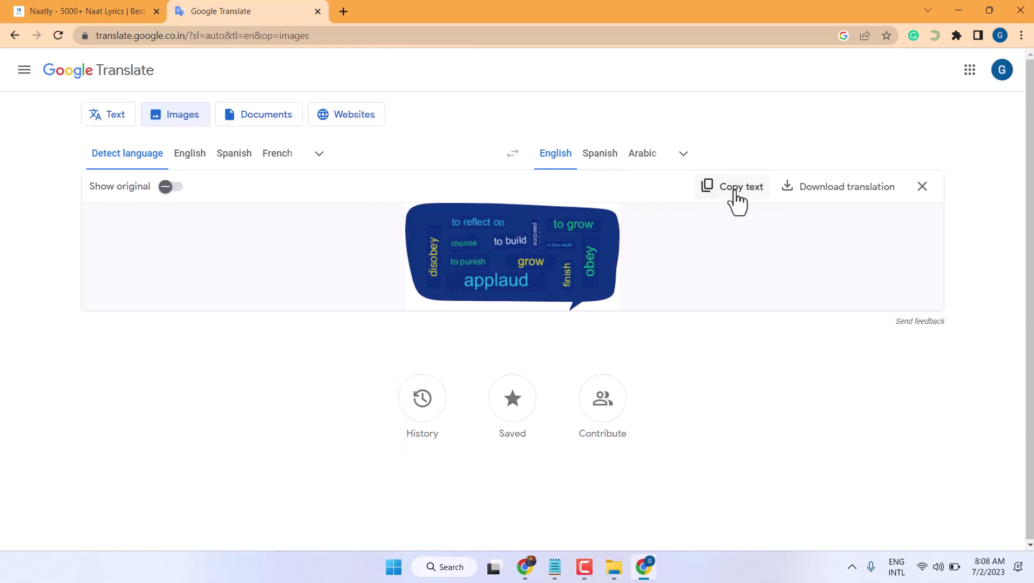
{"action": "left_click", "coordinate": [554, 564]}
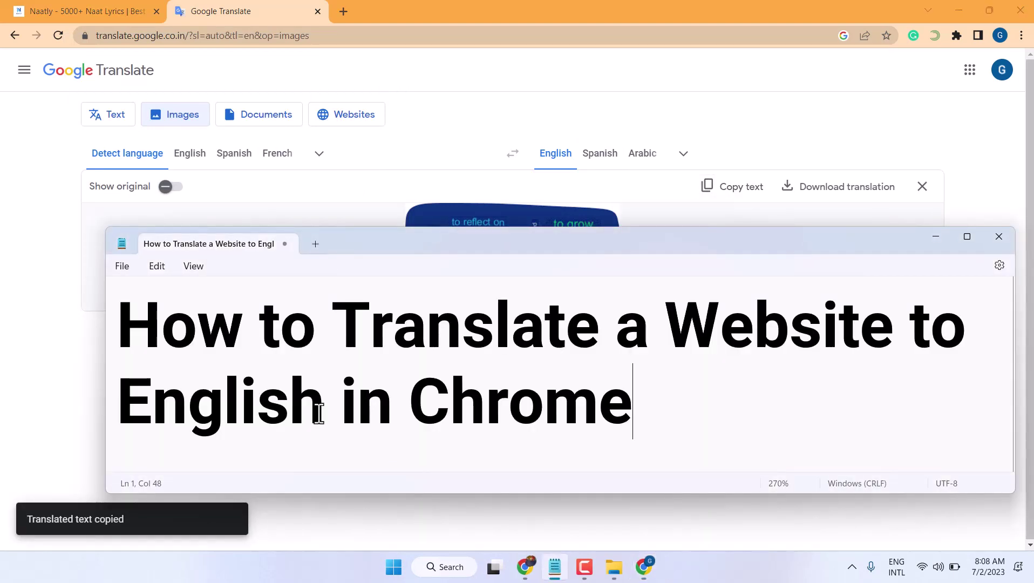
{"action": "left_click", "coordinate": [972, 239]}
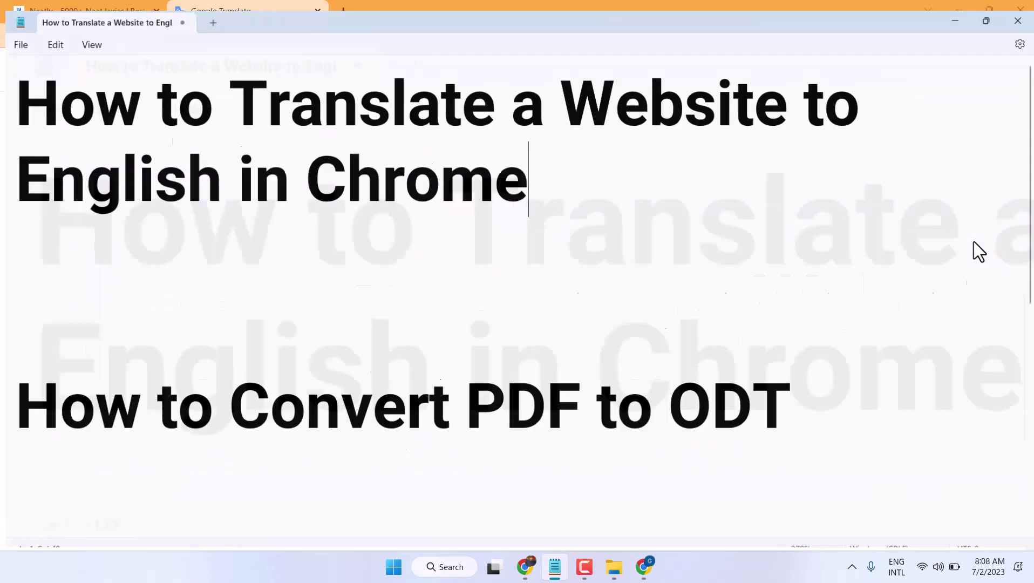
- Paste the English verb list on a new first line above the existing headings
{"action": "left_click", "coordinate": [22, 79]}
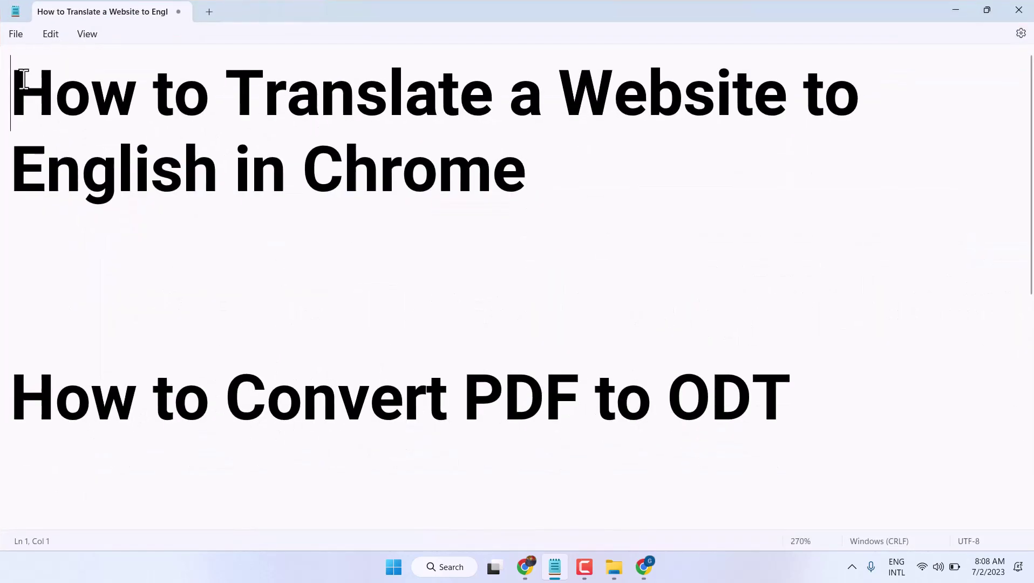
{"action": "key", "text": "Return"}
{"action": "key", "text": "Return"}
{"action": "key", "text": "Return"}
{"action": "key", "text": "Return"}
{"action": "key", "text": "Return"}
{"action": "left_click", "coordinate": [65, 85]}
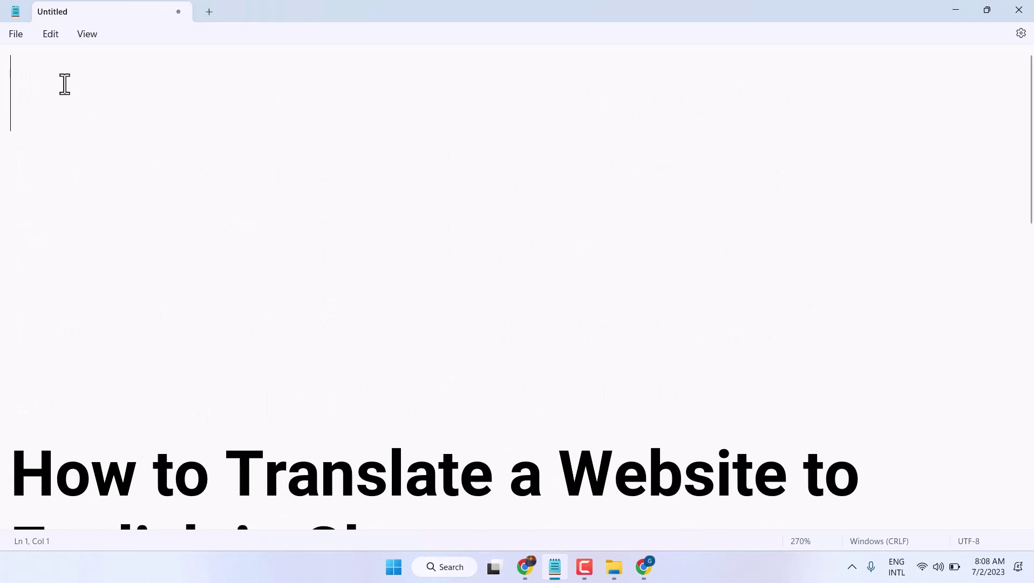
{"action": "right_click", "coordinate": [64, 84]}
{"action": "left_click", "coordinate": [112, 186]}
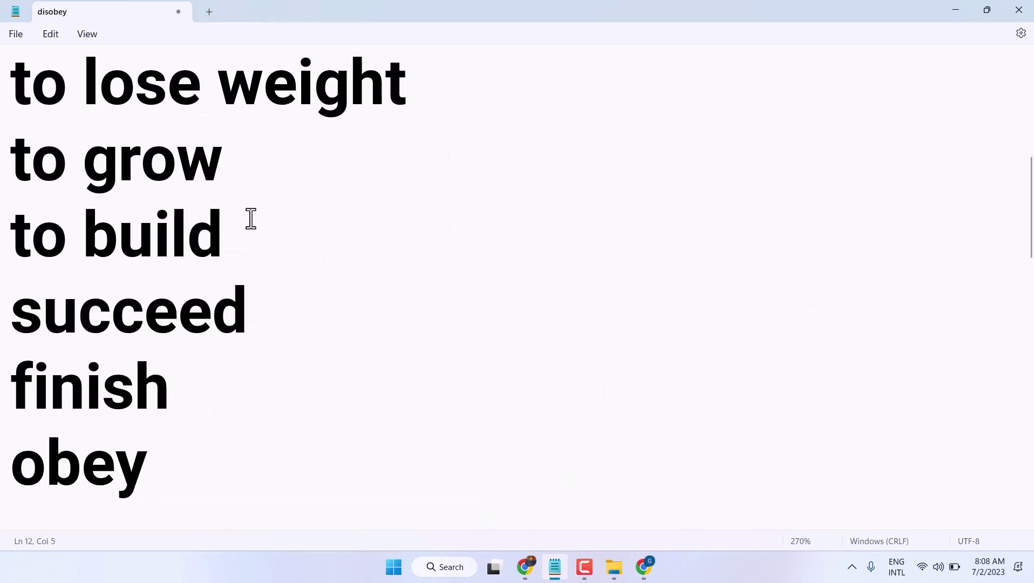
{"action": "scroll", "coordinate": [251, 219], "scroll_direction": "down", "scroll_amount": 2}
{"action": "scroll", "coordinate": [251, 219], "scroll_direction": "down", "scroll_amount": 2}
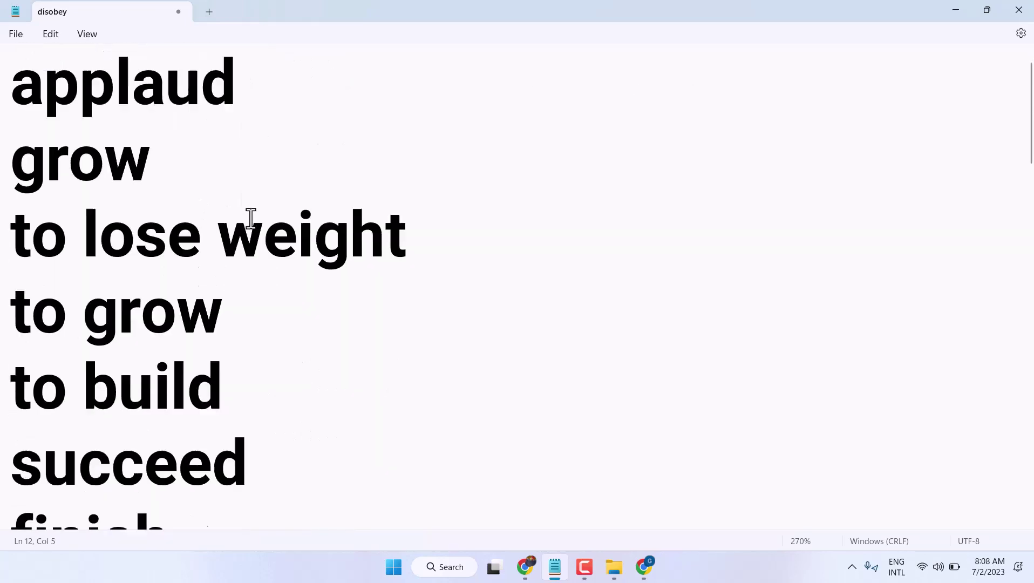
{"action": "scroll", "coordinate": [251, 218], "scroll_direction": "down", "scroll_amount": 5}
{"action": "scroll", "coordinate": [251, 219], "scroll_direction": "down", "scroll_amount": 5}
{"action": "scroll", "coordinate": [252, 218], "scroll_direction": "up", "scroll_amount": 5}
{"action": "scroll", "coordinate": [251, 218], "scroll_direction": "up", "scroll_amount": 5}
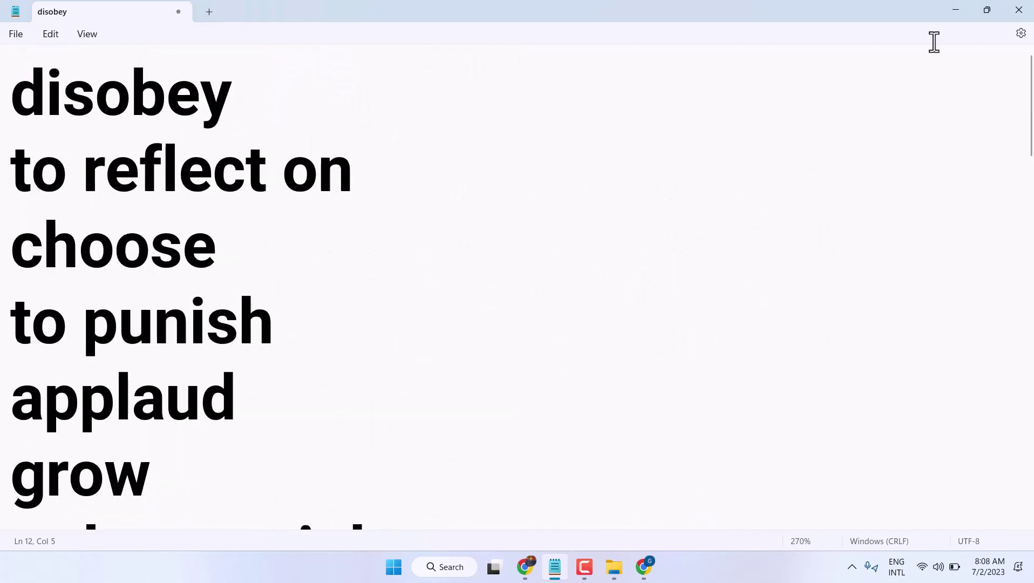
- Minimize Notepad and switch the image translation's target language to Arabic
{"action": "left_click", "coordinate": [956, 9]}
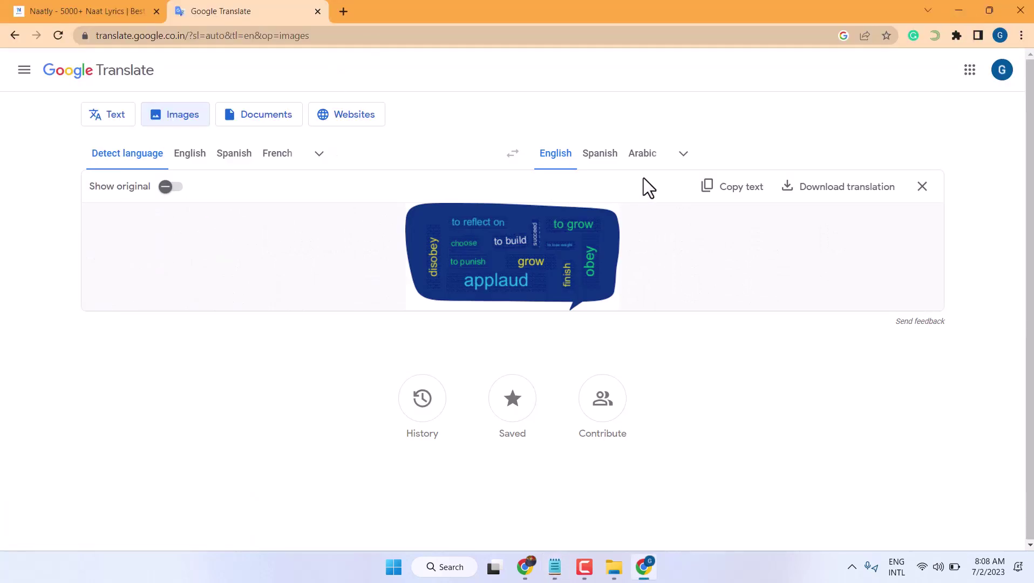
{"action": "left_click", "coordinate": [642, 159]}
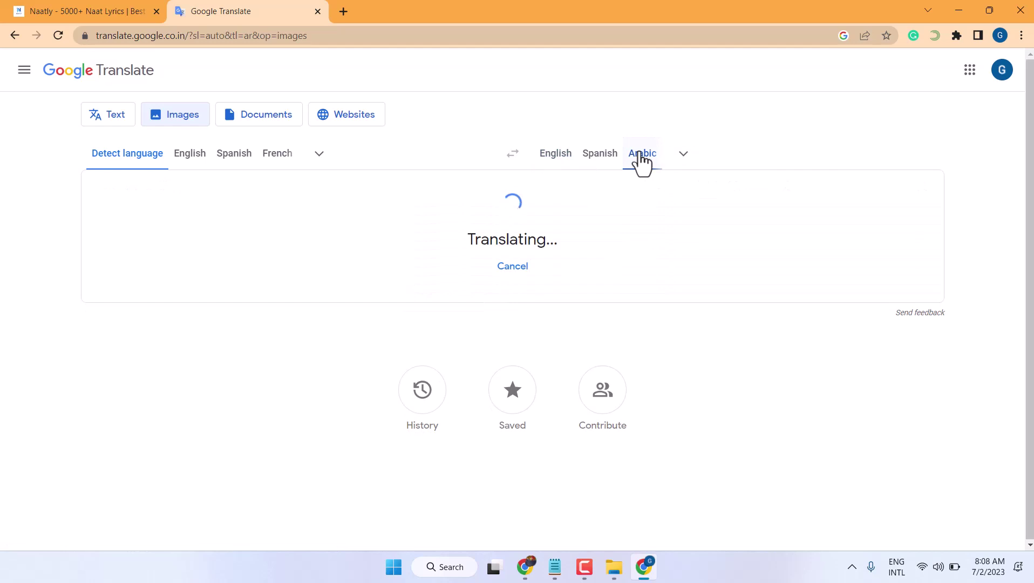